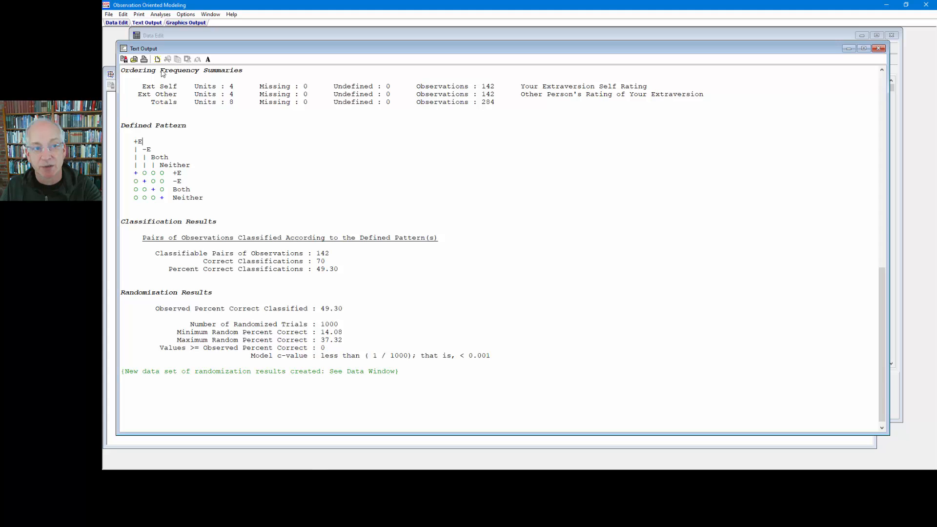
pyautogui.click(164, 14)
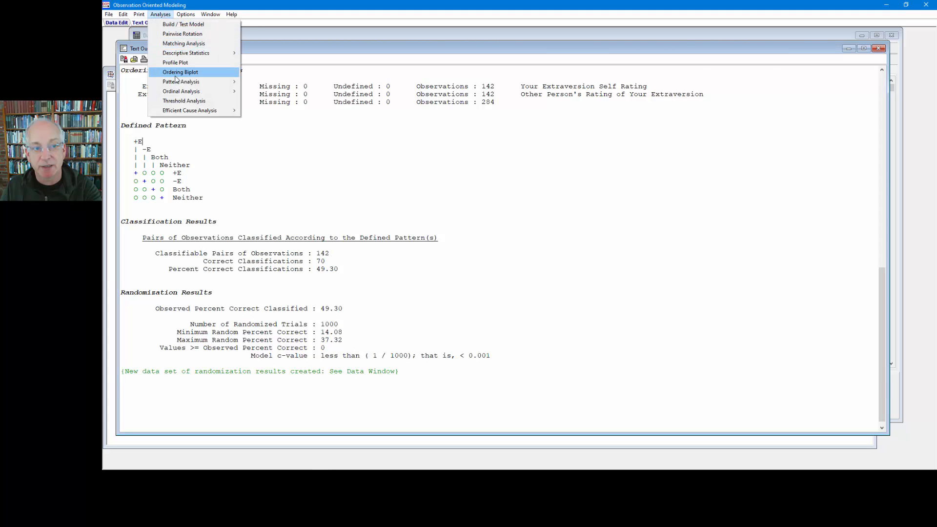
pyautogui.moveTo(197, 82)
pyautogui.click(262, 91)
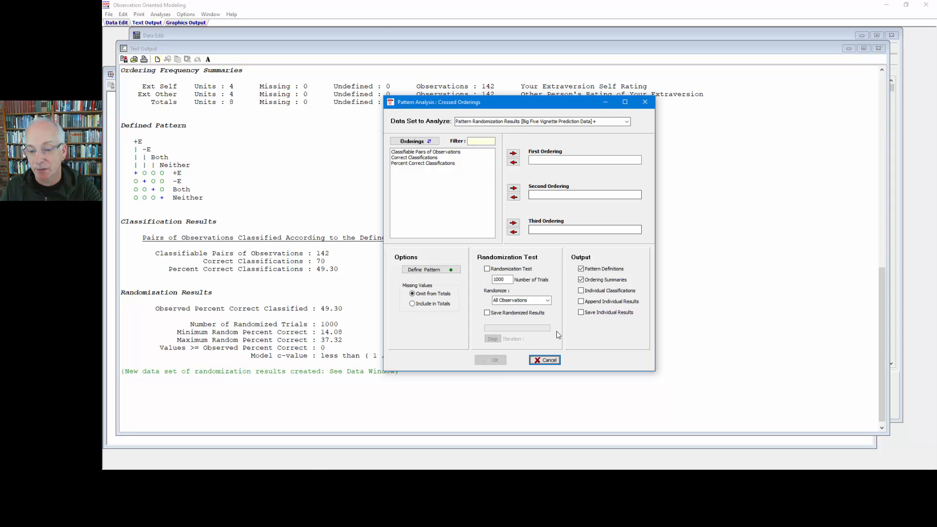
pyautogui.click(546, 361)
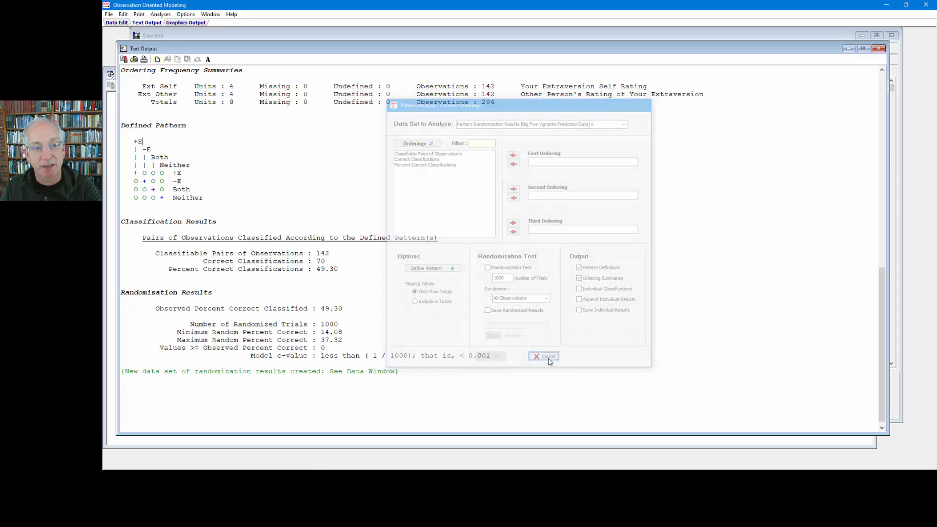
# Step: Set up a Crossed Orderings pattern analysis on the Big Five Vignette Prediction Data and check the defined pattern for Ext Self and Ext Other
pyautogui.click(192, 32)
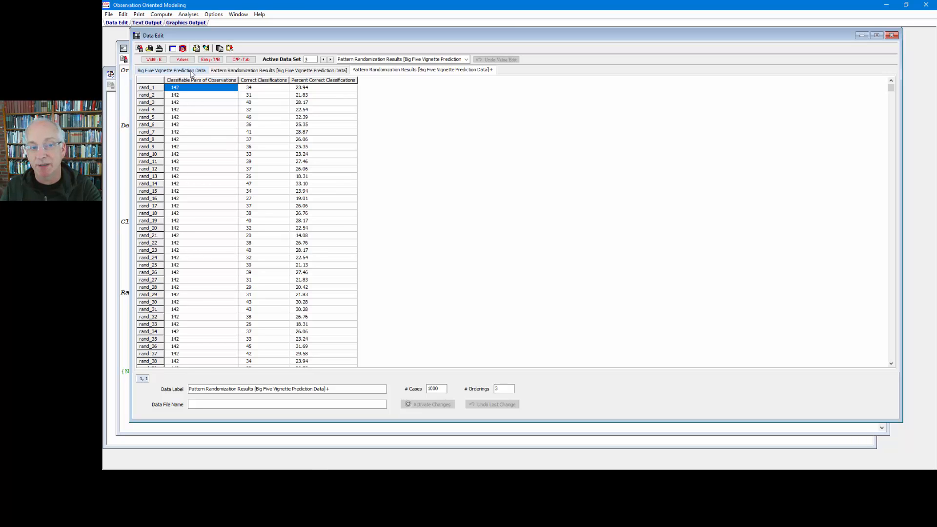
pyautogui.click(189, 14)
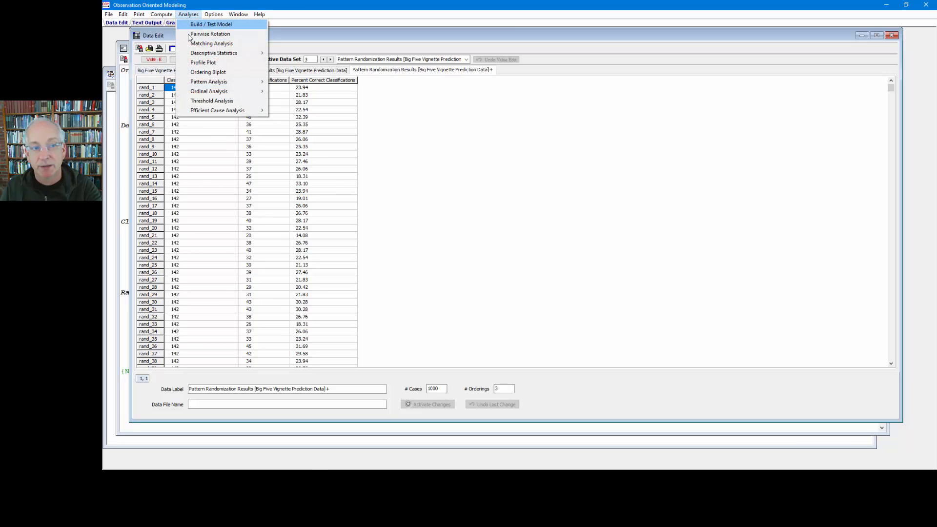
pyautogui.moveTo(210, 82)
pyautogui.click(293, 91)
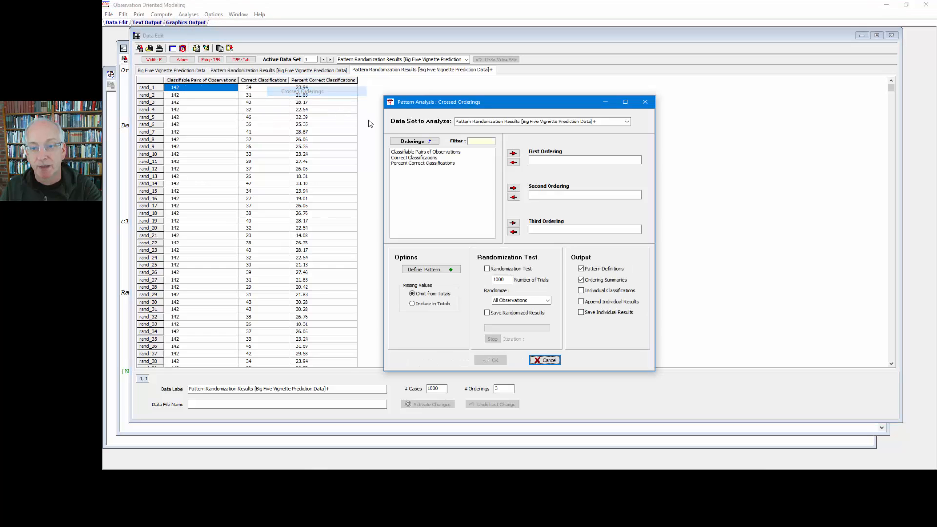
pyautogui.click(596, 122)
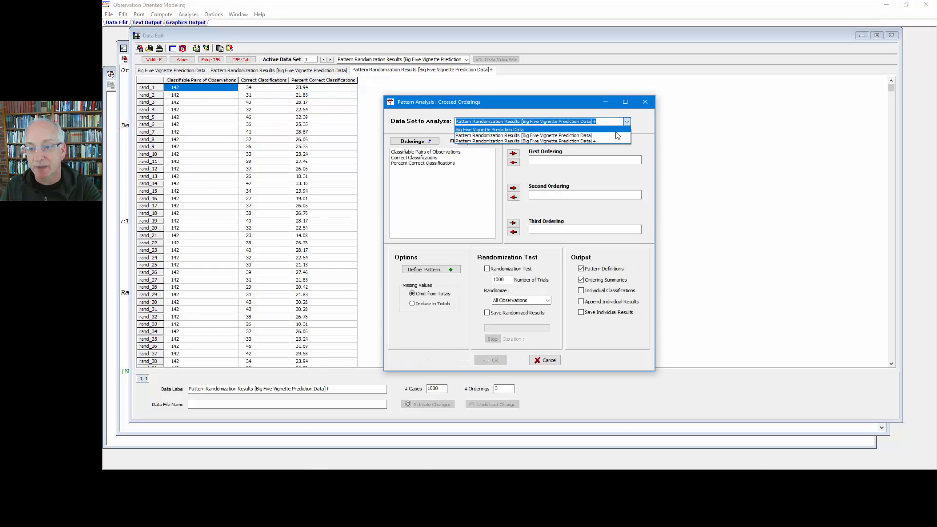
pyautogui.click(544, 130)
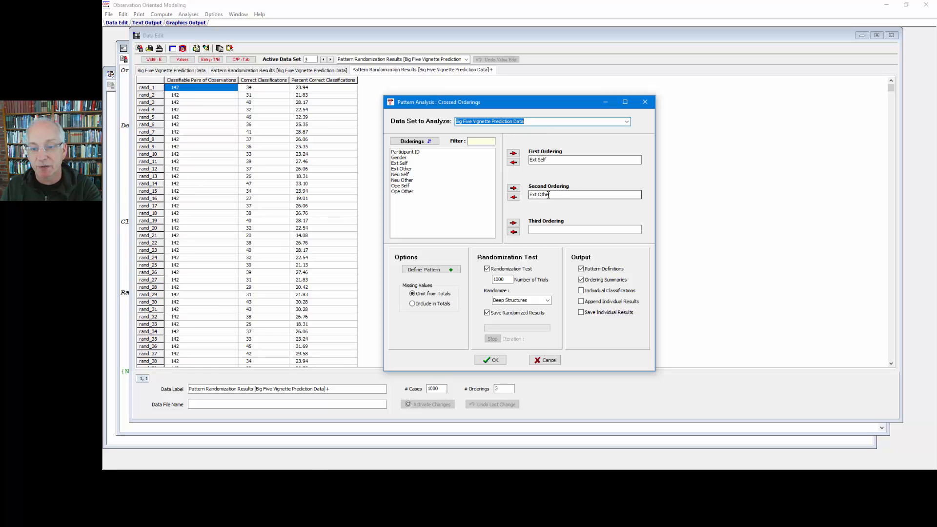
pyautogui.click(440, 269)
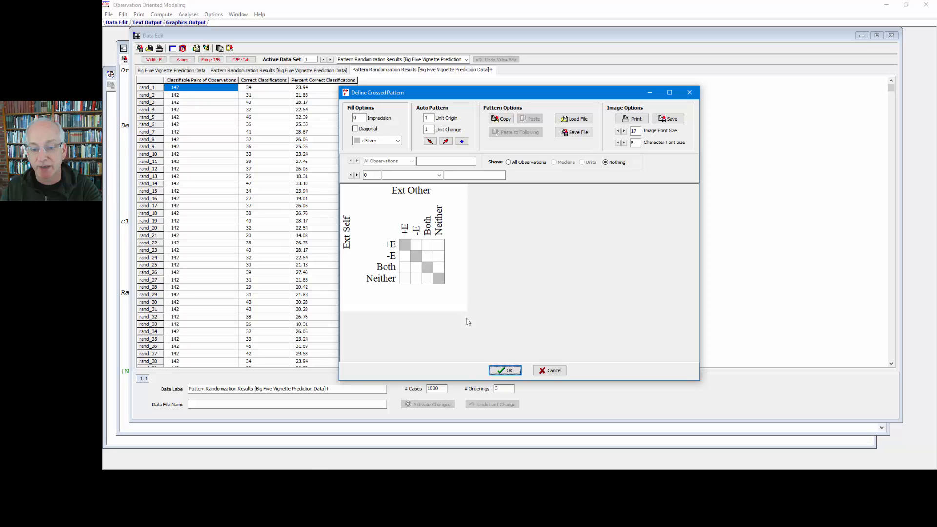
pyautogui.click(504, 370)
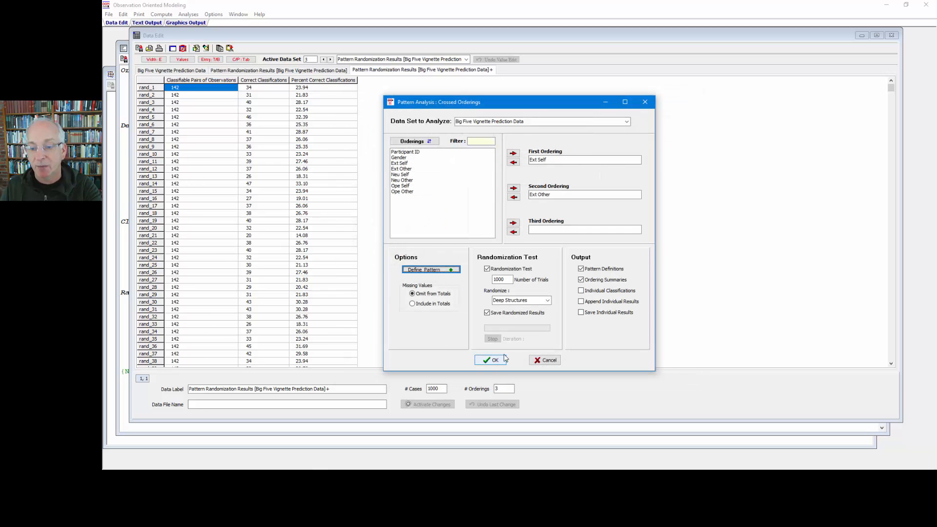
# Step: Run the analysis without the randomization test, outputting individual classifications and both appending and saving the individual results
pyautogui.click(581, 292)
pyautogui.click(581, 302)
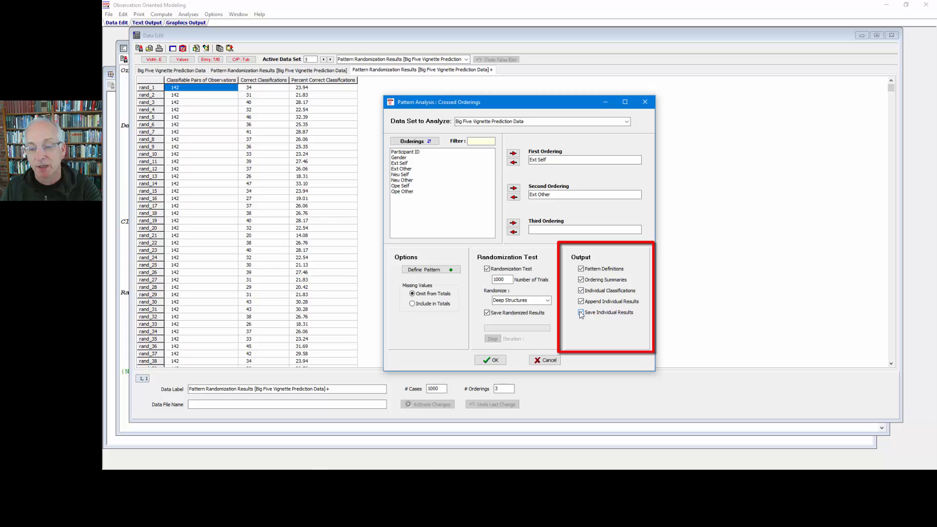
pyautogui.click(581, 312)
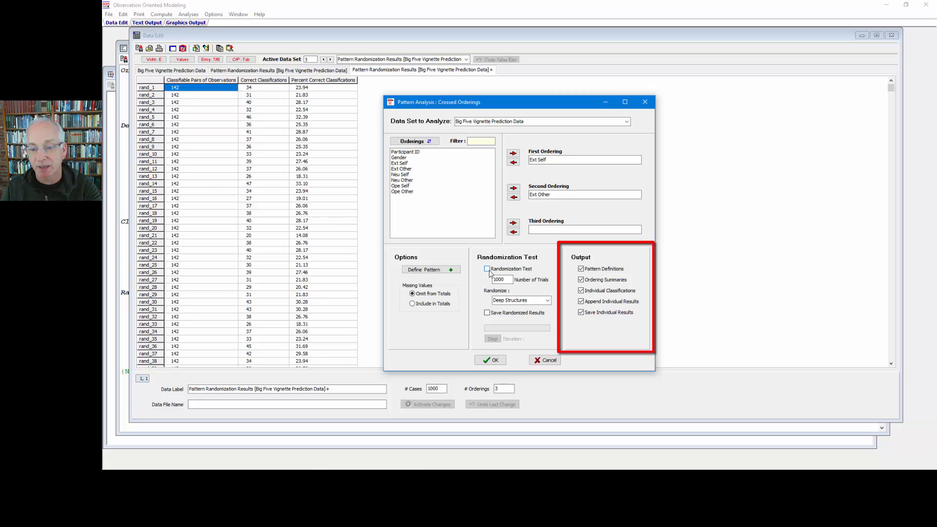
pyautogui.click(495, 360)
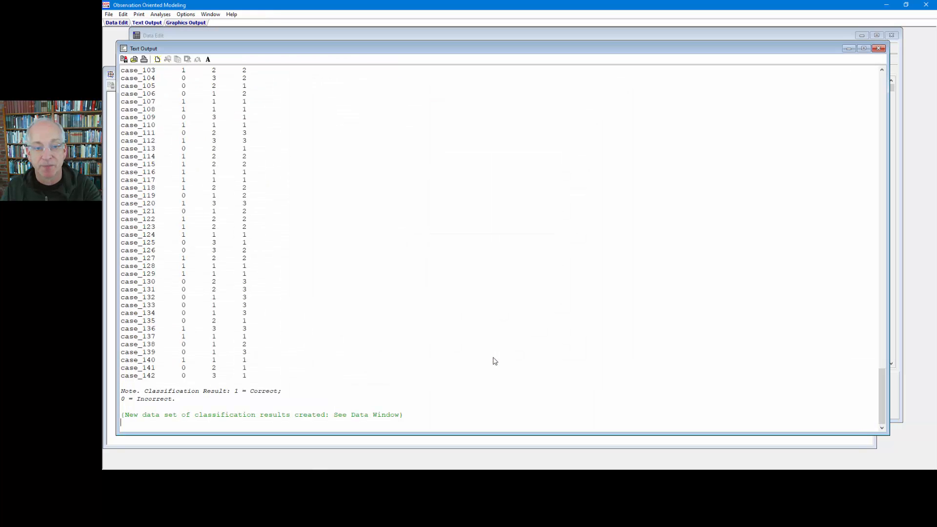
# Step: Examine the Individual Classification Results heading, its Classification Result column and the coding note below the case list
pyautogui.moveTo(880, 384); pyautogui.dragTo(871, 243)
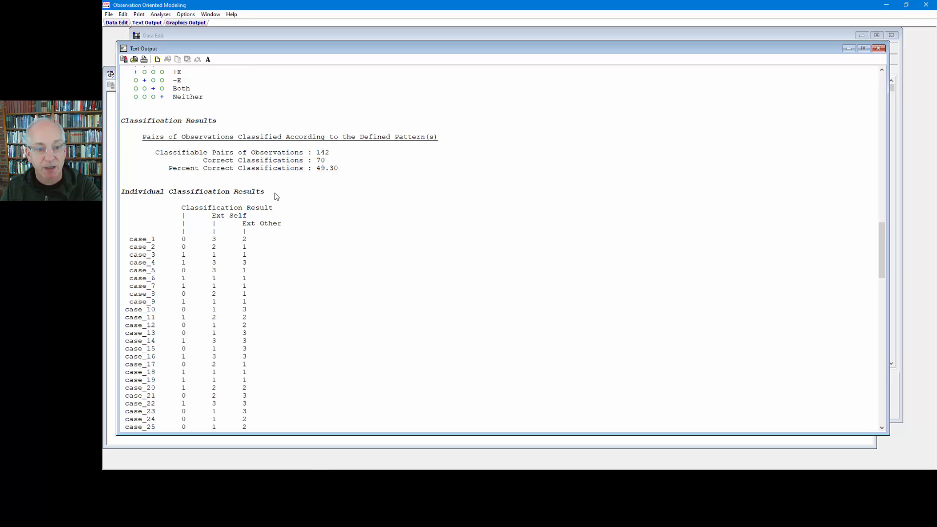
pyautogui.moveTo(266, 192); pyautogui.dragTo(120, 194)
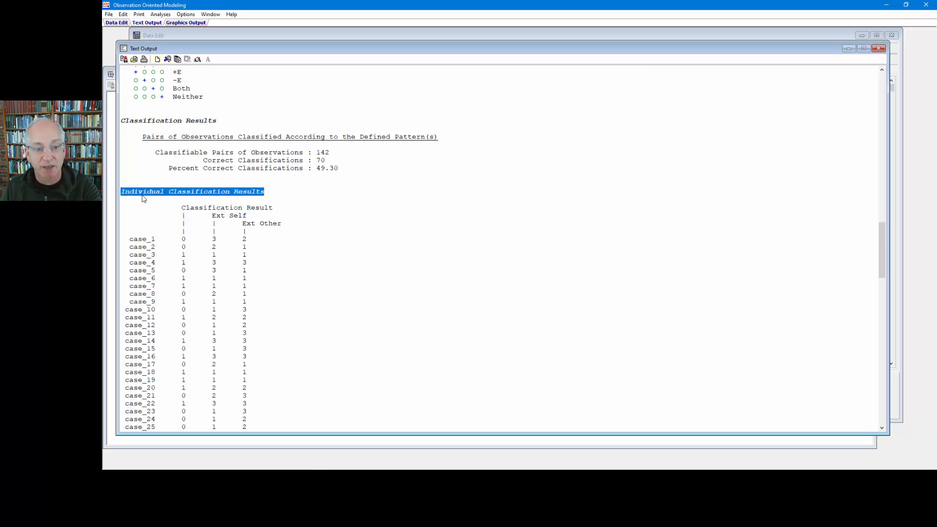
pyautogui.moveTo(275, 209); pyautogui.dragTo(184, 212)
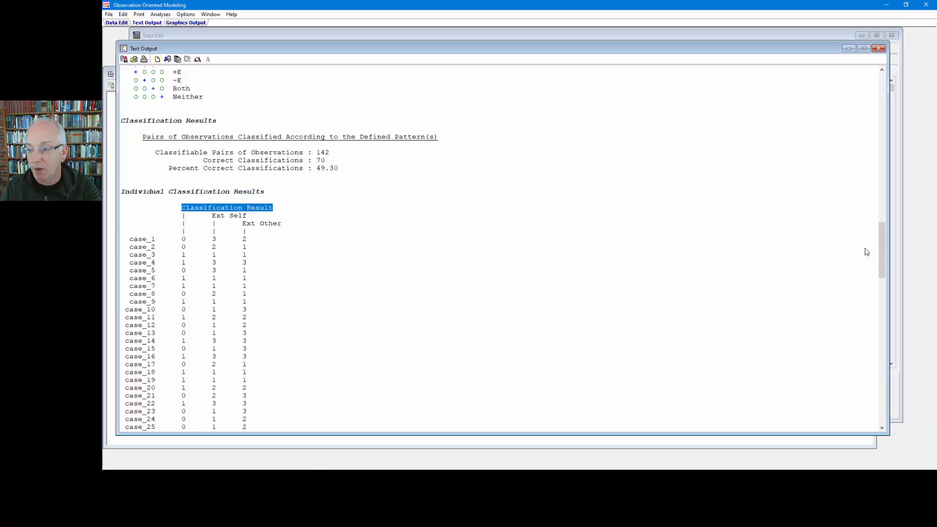
pyautogui.moveTo(880, 239); pyautogui.dragTo(897, 393)
pyautogui.moveTo(527, 393); pyautogui.dragTo(522, 395)
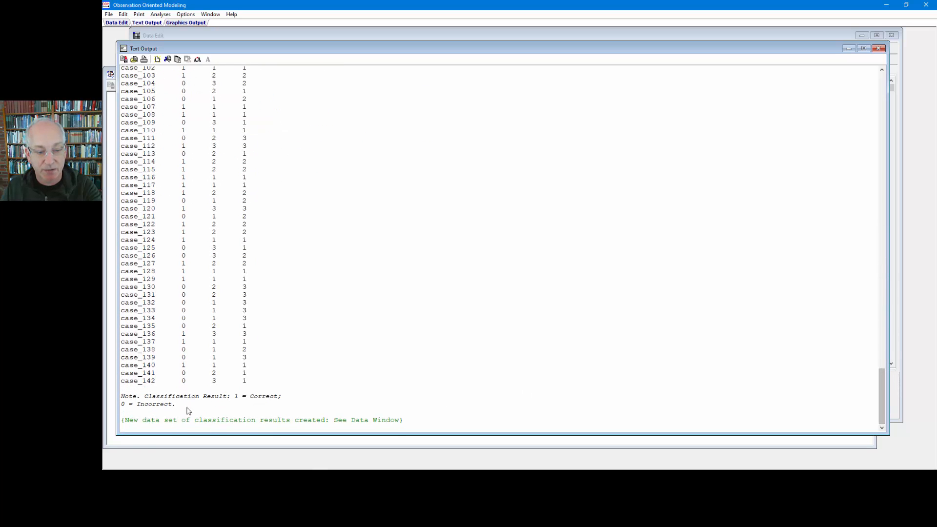
pyautogui.moveTo(182, 409); pyautogui.dragTo(123, 407)
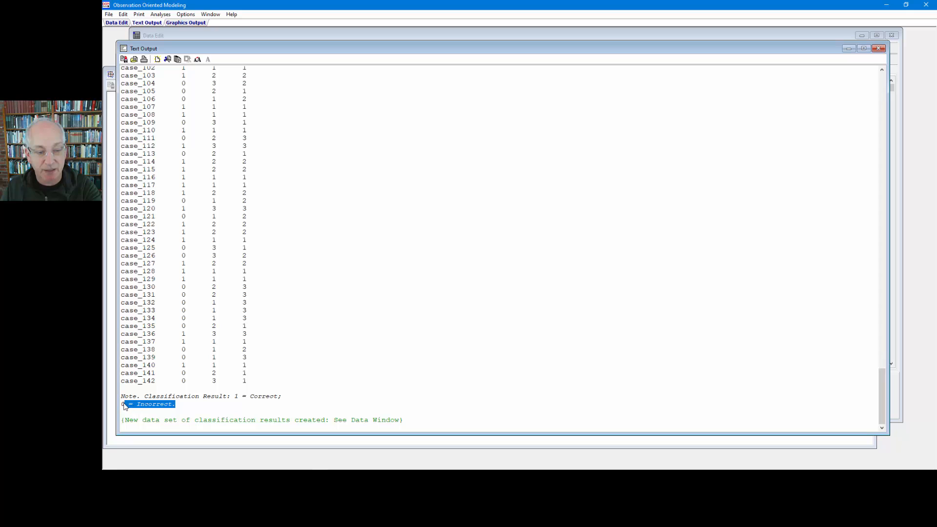
pyautogui.click(215, 398)
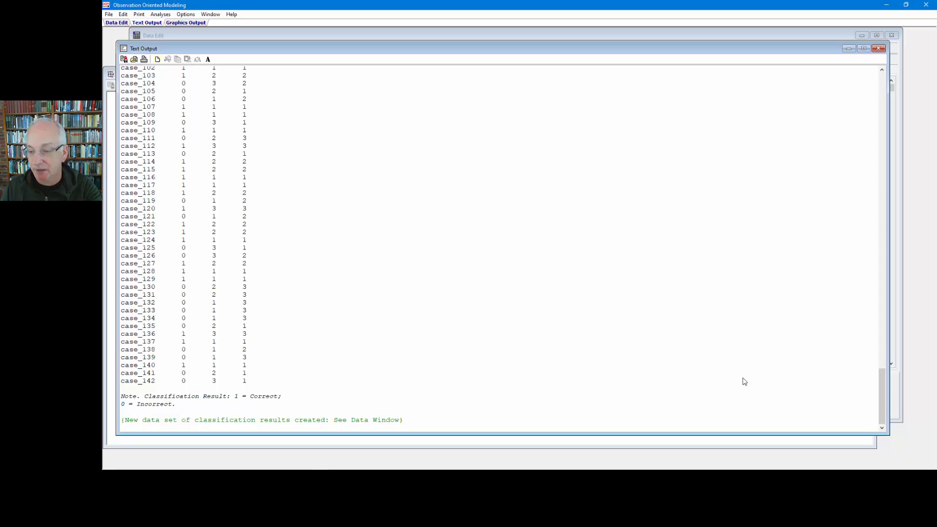
# Step: Compare the classification result with the Ext Self and Ext Other values for the first four cases, and look further down the list
pyautogui.moveTo(886, 389); pyautogui.dragTo(901, 252)
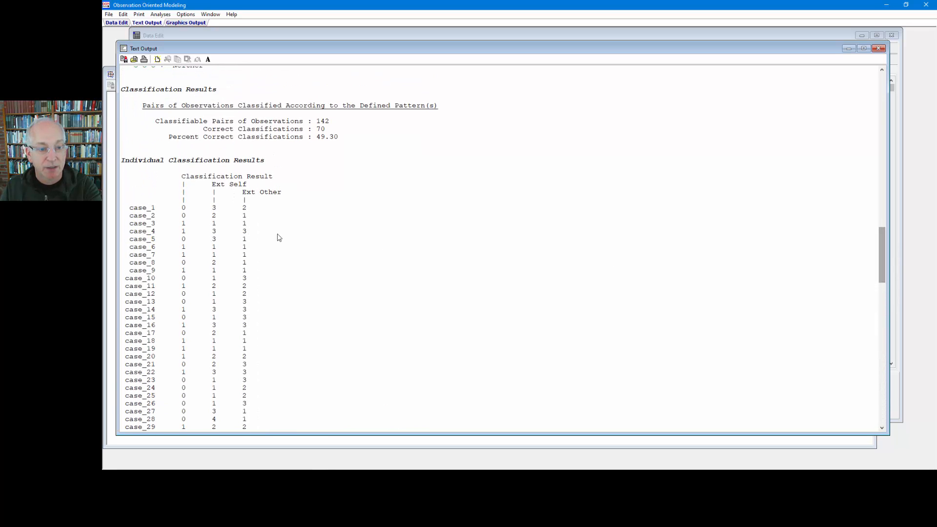
pyautogui.moveTo(191, 209); pyautogui.dragTo(184, 210)
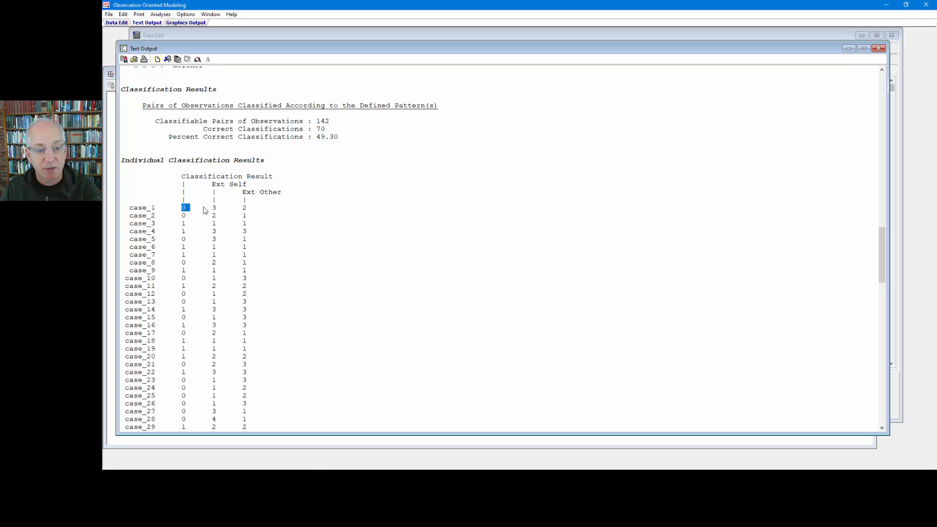
pyautogui.moveTo(209, 209); pyautogui.dragTo(247, 209)
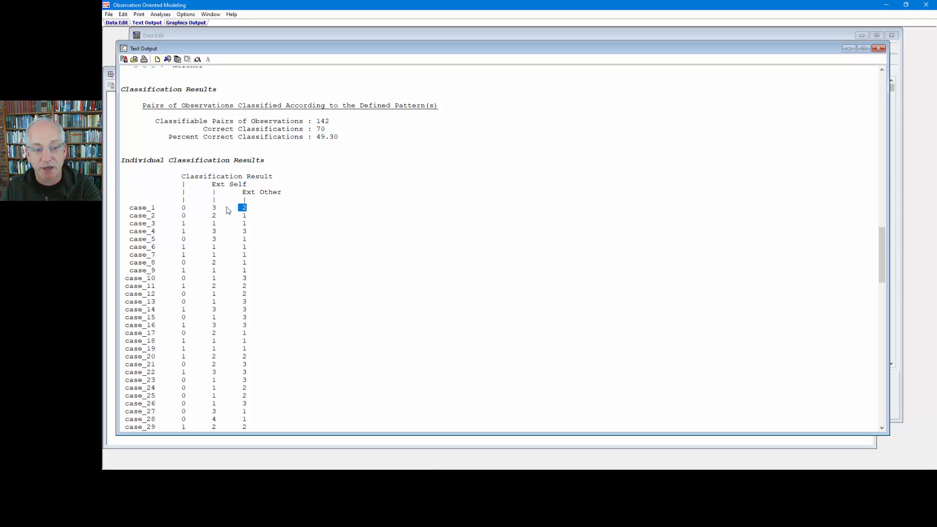
pyautogui.moveTo(179, 216); pyautogui.dragTo(251, 227)
pyautogui.moveTo(212, 232); pyautogui.dragTo(245, 234)
pyautogui.moveTo(882, 258); pyautogui.dragTo(883, 319)
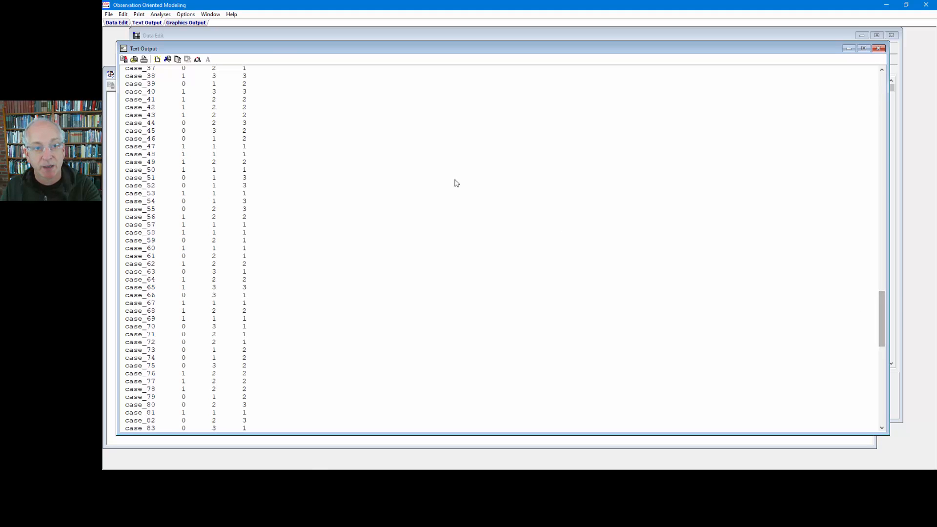
# Step: Inspect the saved Classification Results data set and the Classification Result column appended to the Big Five Vignette Prediction Data
pyautogui.click(264, 36)
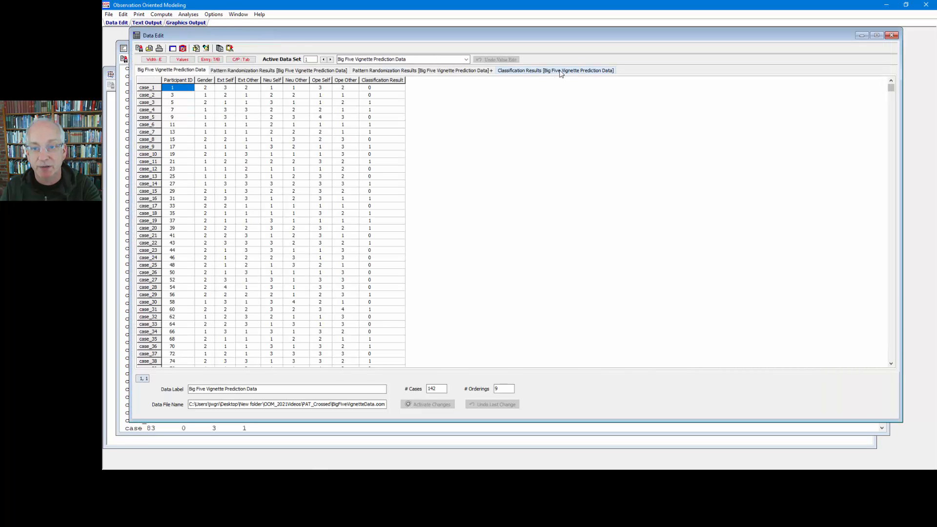
pyautogui.click(449, 59)
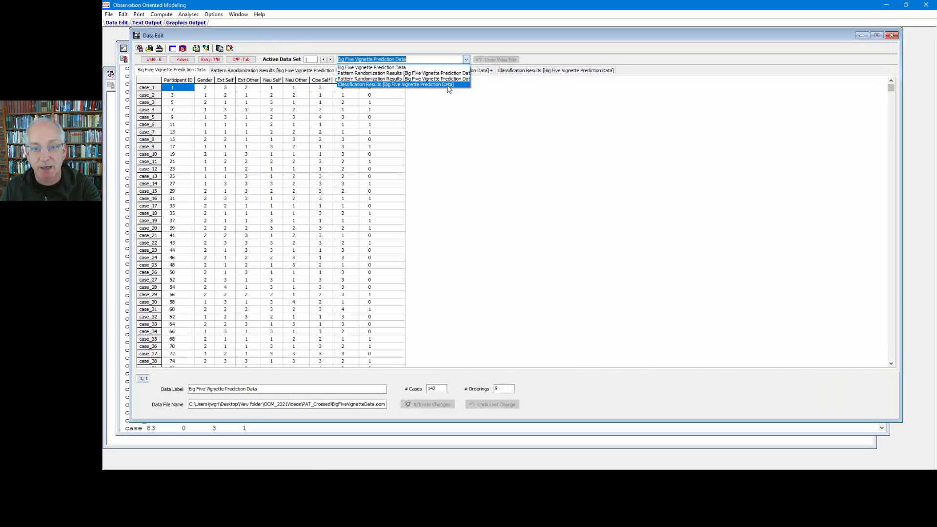
pyautogui.click(448, 85)
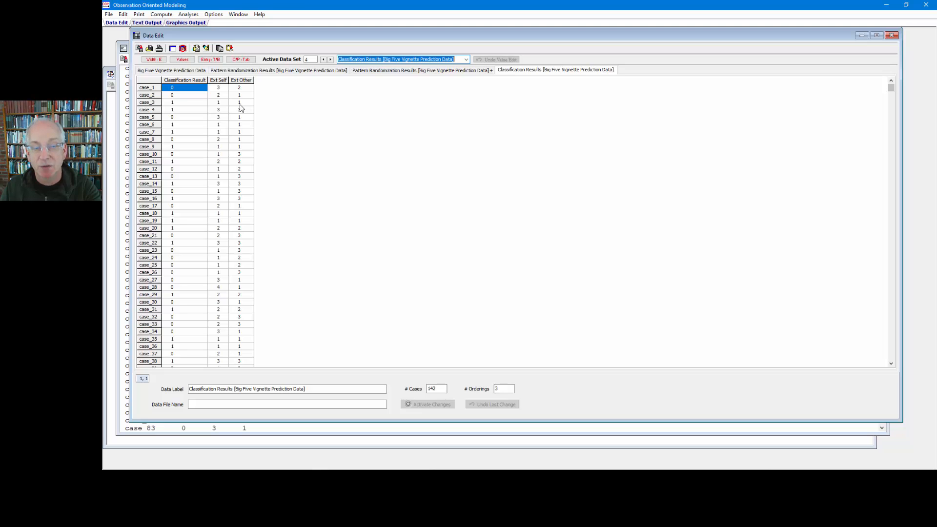
pyautogui.click(193, 71)
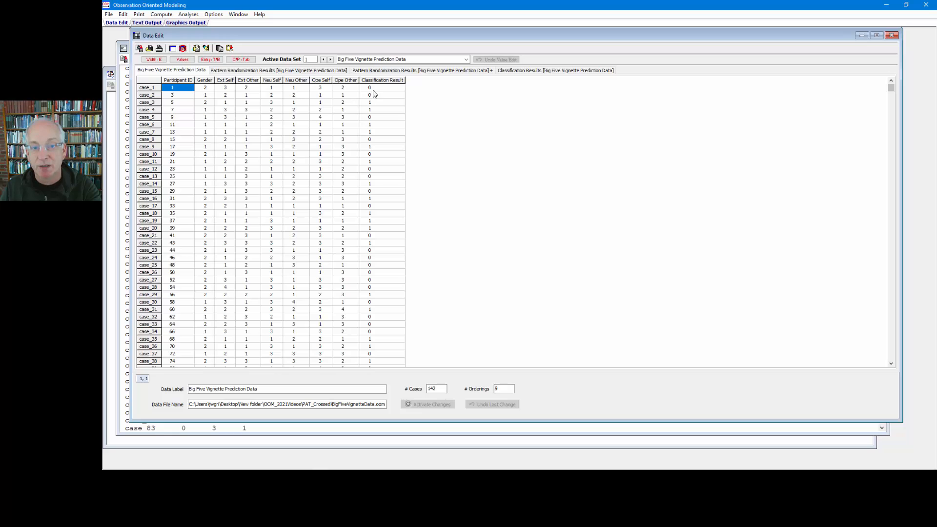
pyautogui.moveTo(372, 90); pyautogui.dragTo(379, 188)
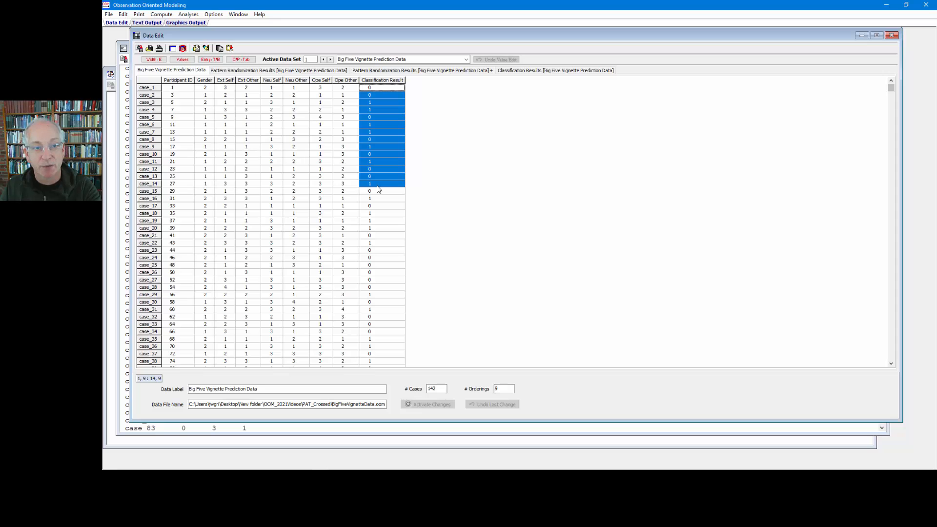
# Step: Build the model Gender --> Classification Result for the Big Five Vignette Prediction Data in Build / Test Model
pyautogui.click(188, 15)
pyautogui.click(205, 23)
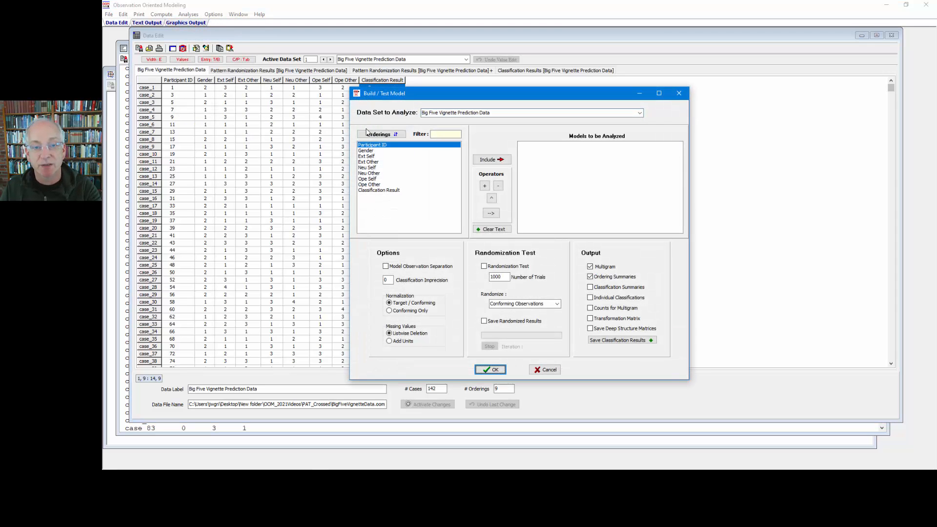
pyautogui.click(376, 150)
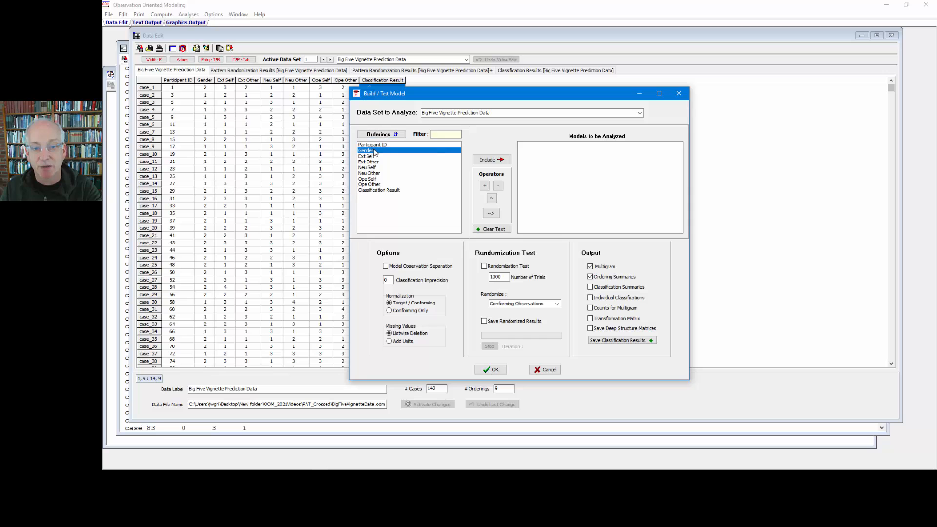
pyautogui.click(491, 160)
pyautogui.click(491, 213)
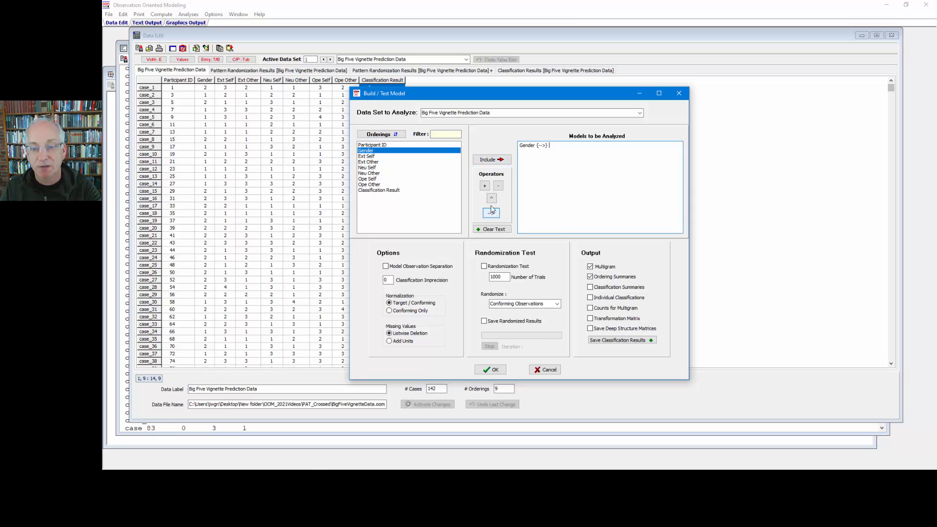
pyautogui.click(395, 190)
pyautogui.click(489, 160)
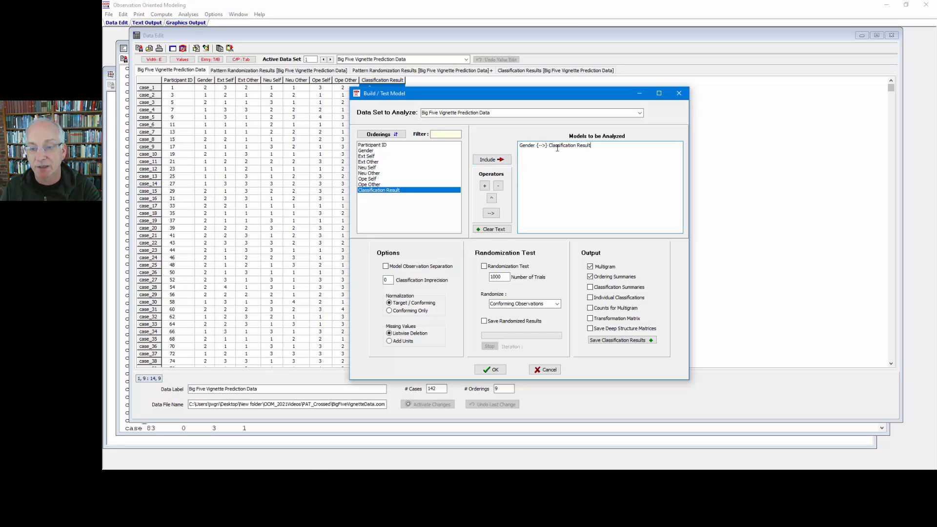
# Step: Run the model with a randomization test and check the percent correct classifications and the c-value
pyautogui.click(491, 266)
pyautogui.click(493, 371)
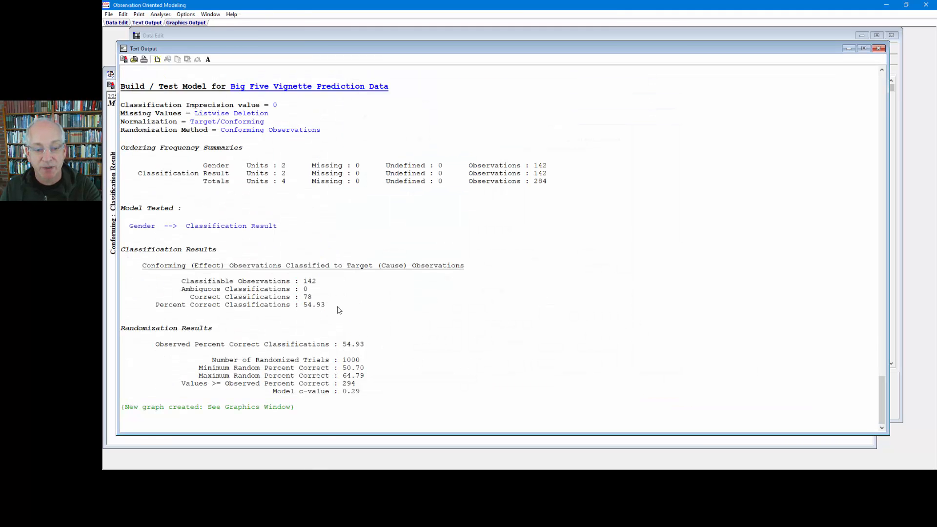
pyautogui.moveTo(326, 305); pyautogui.dragTo(306, 308)
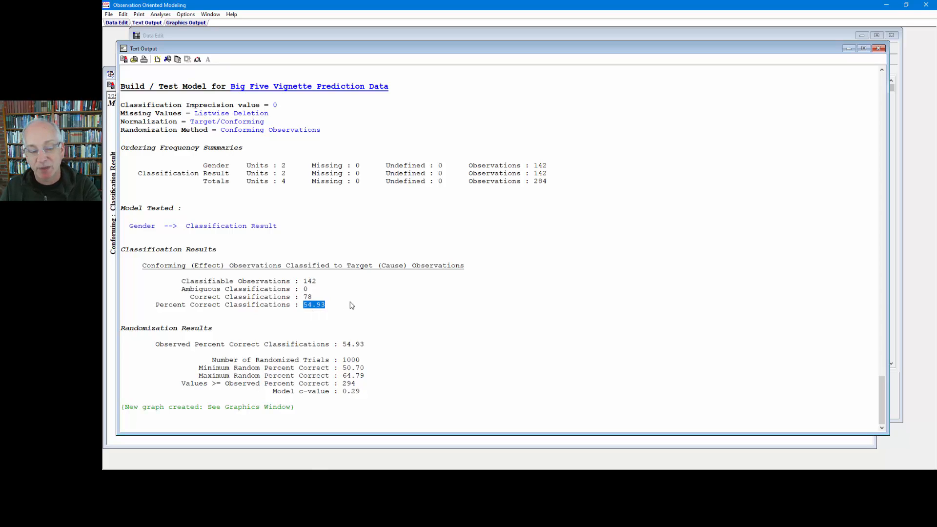
pyautogui.moveTo(365, 393); pyautogui.dragTo(344, 394)
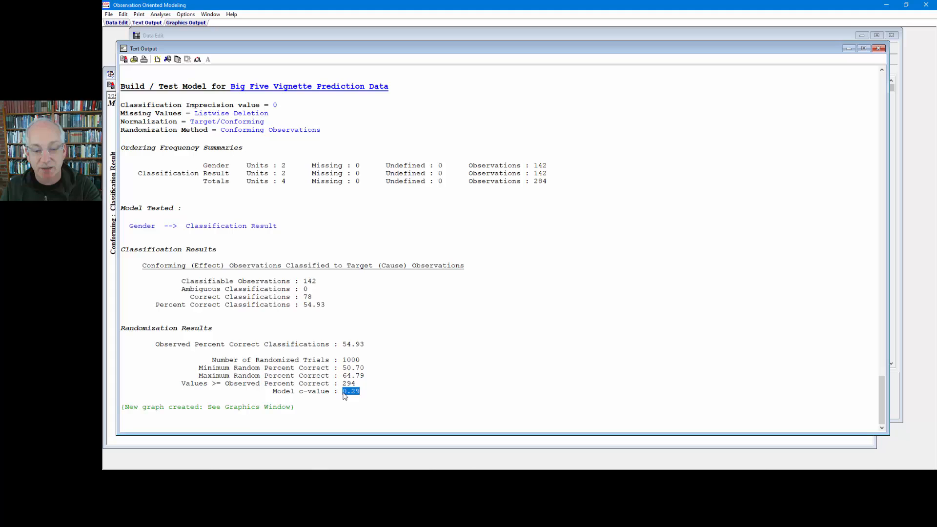
# Step: Display column proportions on the Gender --> Classification Result multigram
pyautogui.click(112, 117)
pyautogui.rightClick(172, 146)
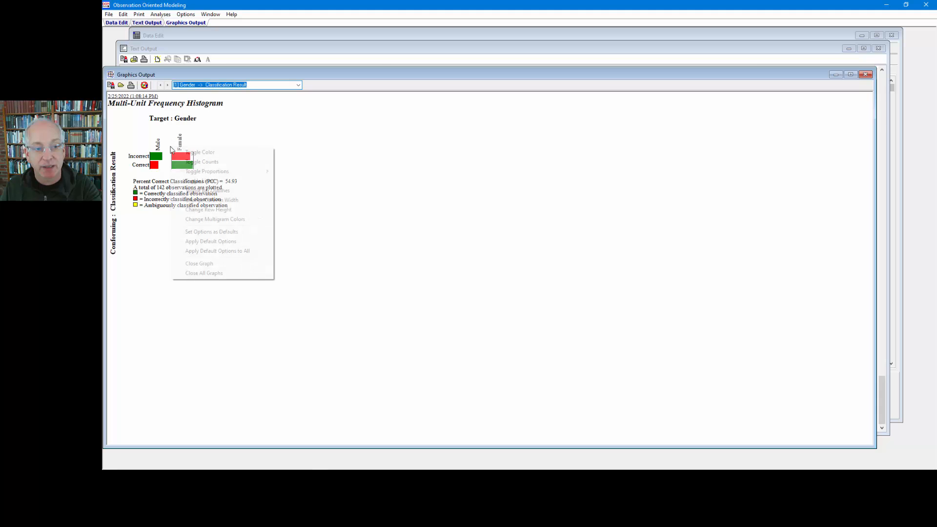
pyautogui.moveTo(235, 172)
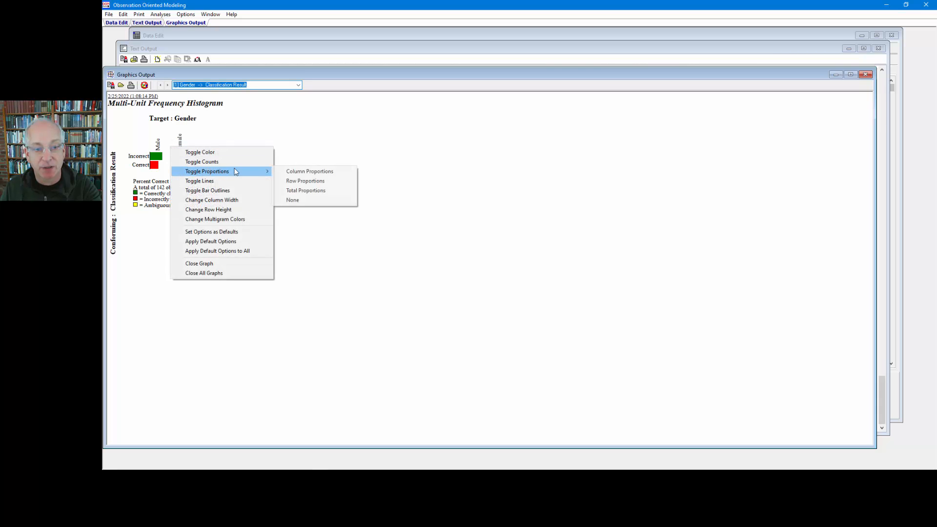
pyautogui.click(291, 173)
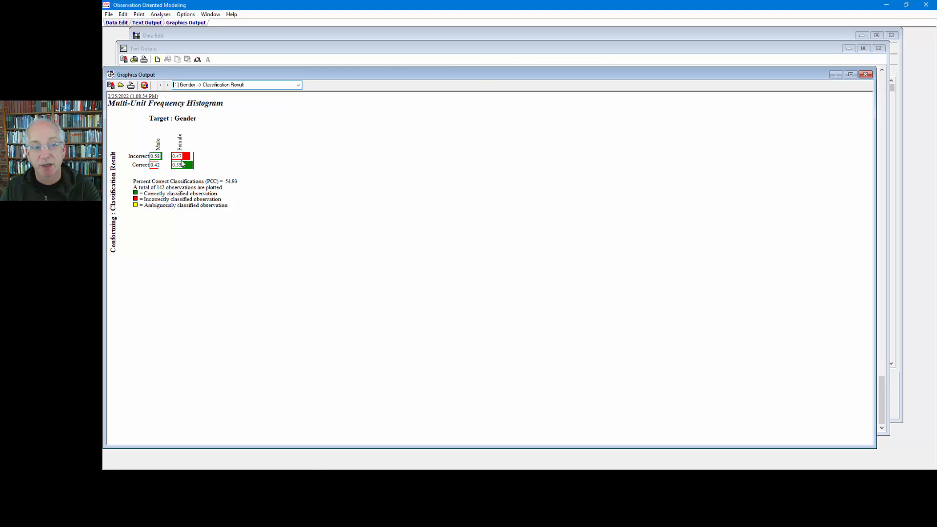
# Step: Return to the data set and highlight the first twelve cases of the Classification Result column
pyautogui.click(213, 35)
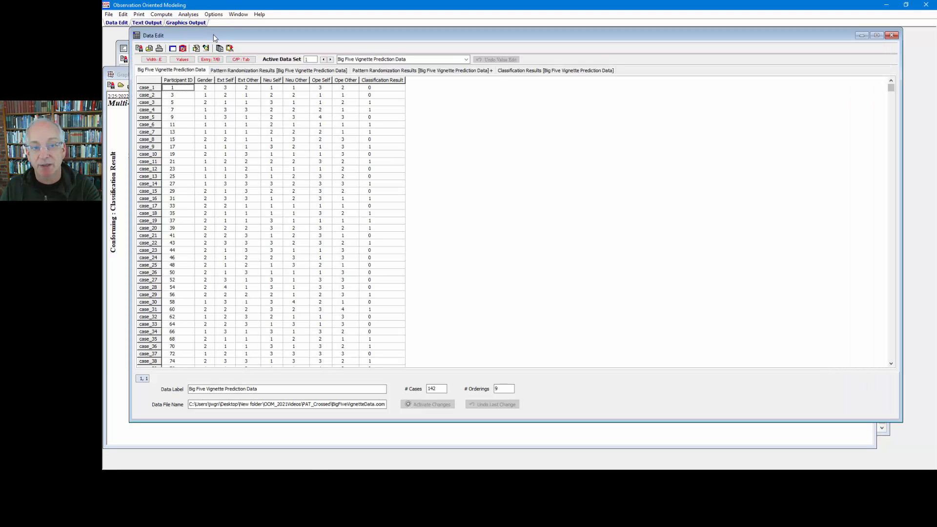
pyautogui.moveTo(381, 90); pyautogui.dragTo(381, 176)
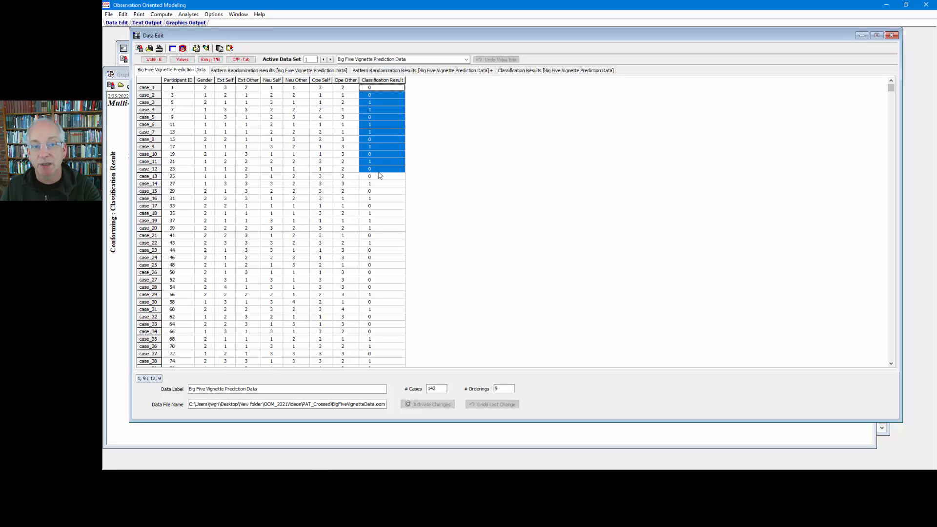